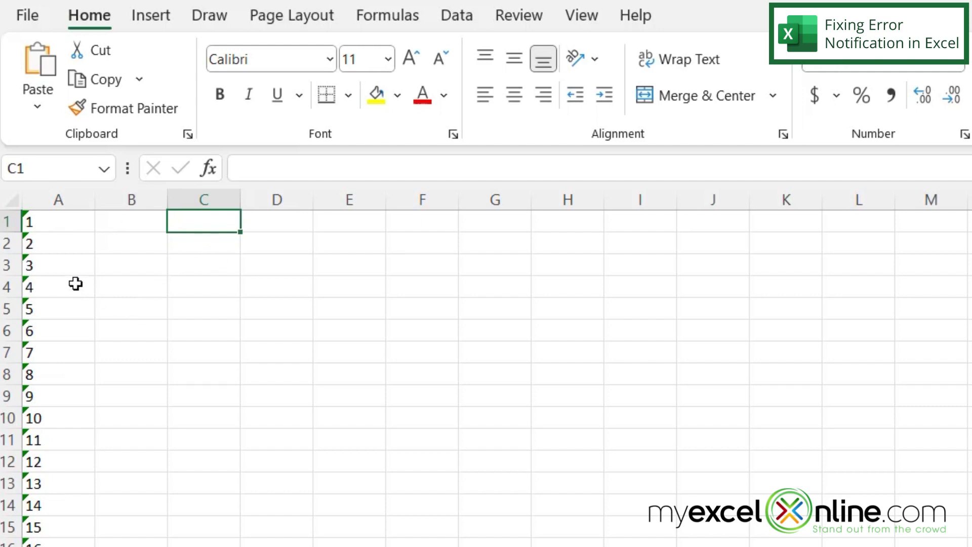
Step: Convert A1's text-stored 1 with Convert to Number, then open A2's error options for its 2
click(48, 222)
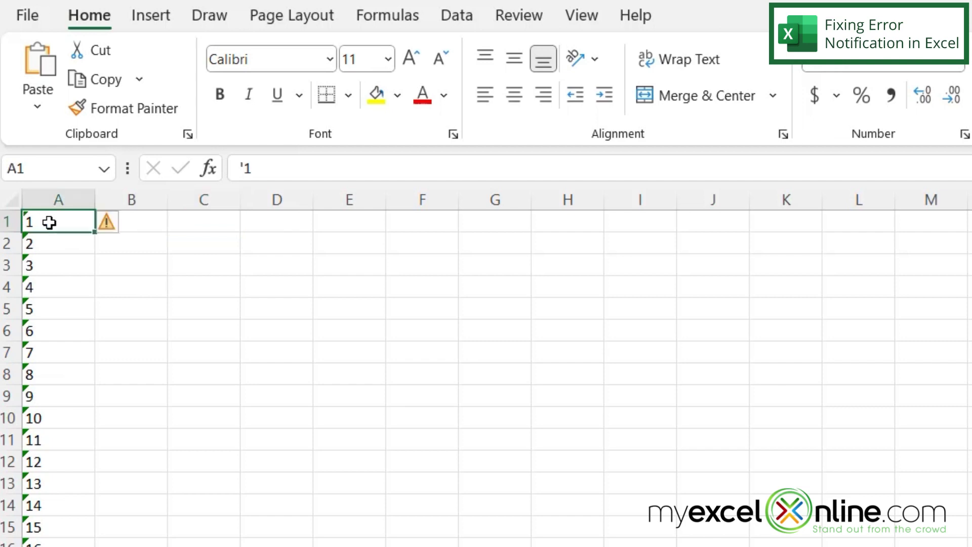
mouse_move(114, 223)
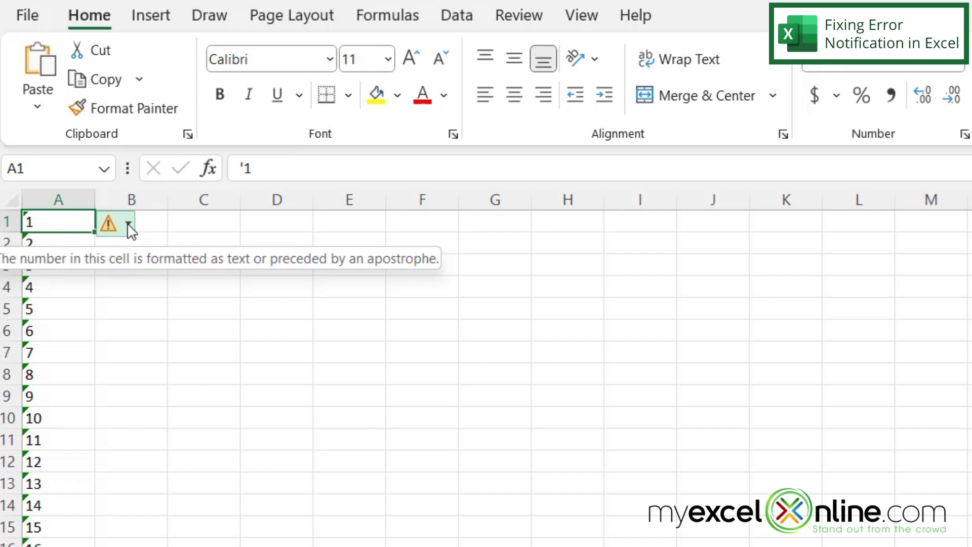
click(127, 223)
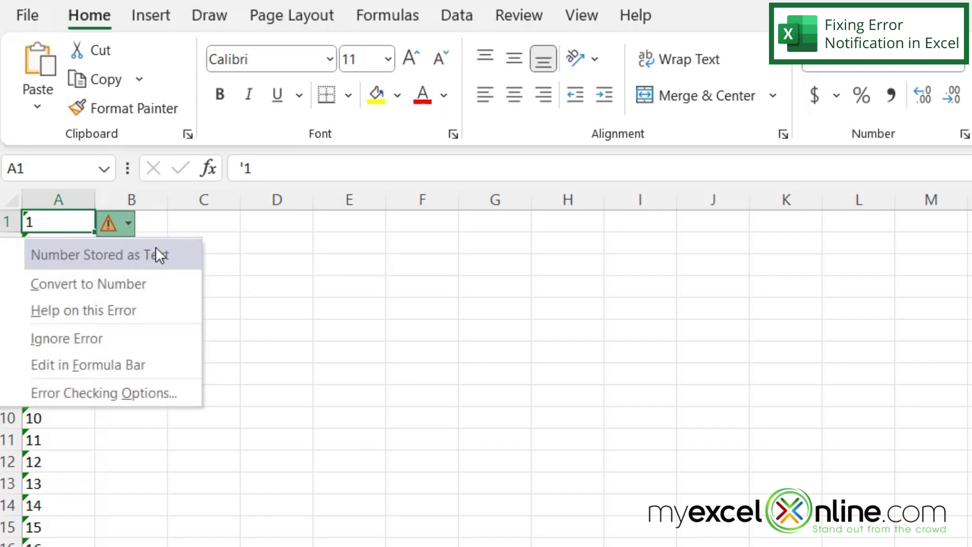
click(131, 286)
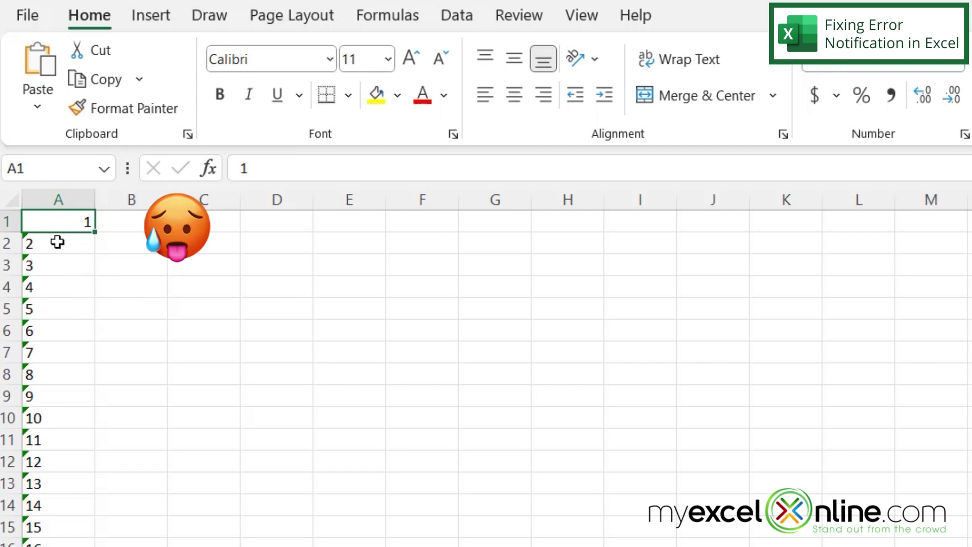
click(56, 242)
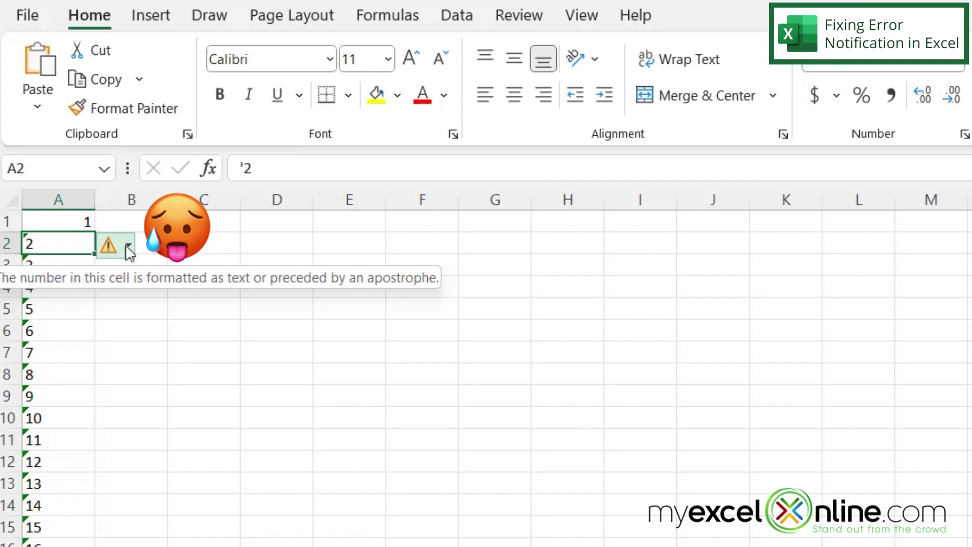
click(127, 244)
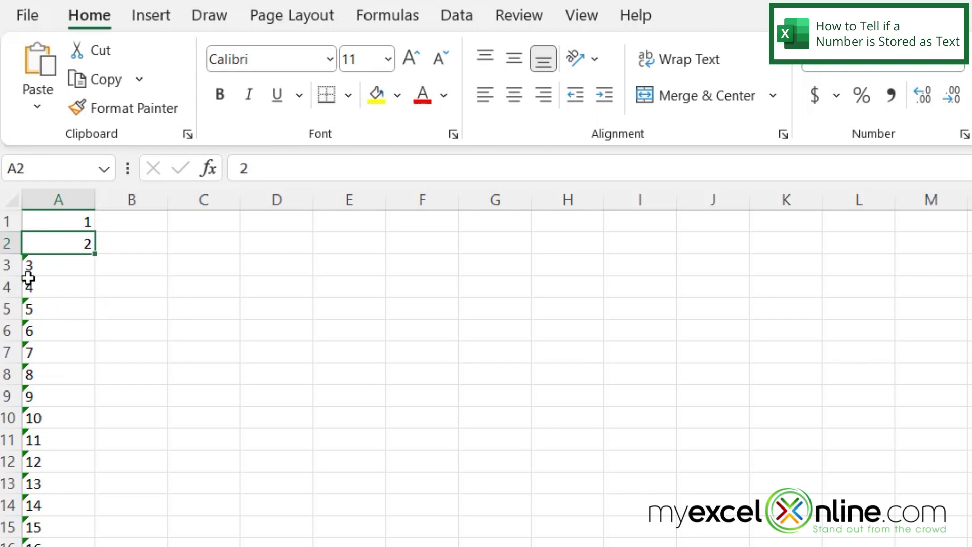
Step: Widen column G and enter 'myexcelonline' in G1
click(492, 222)
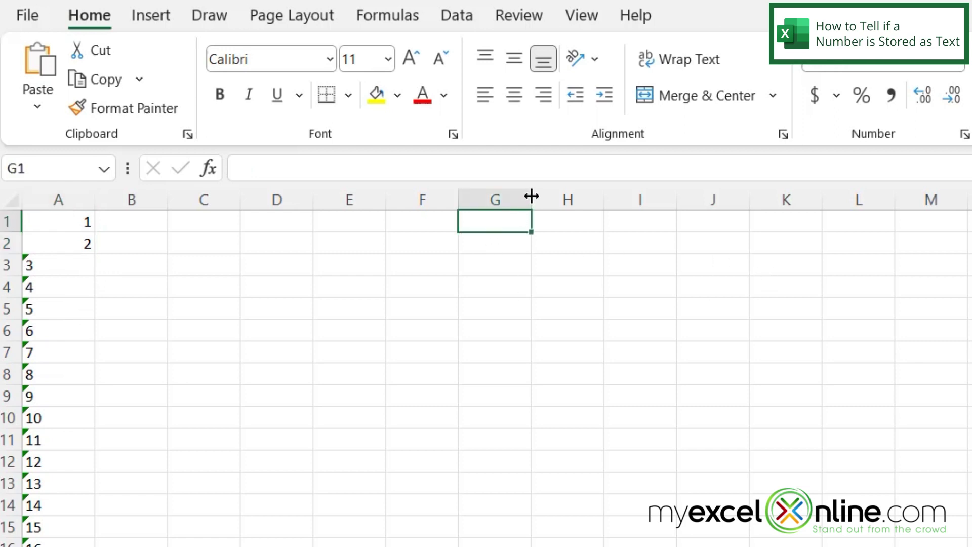
drag(531, 197, 776, 199)
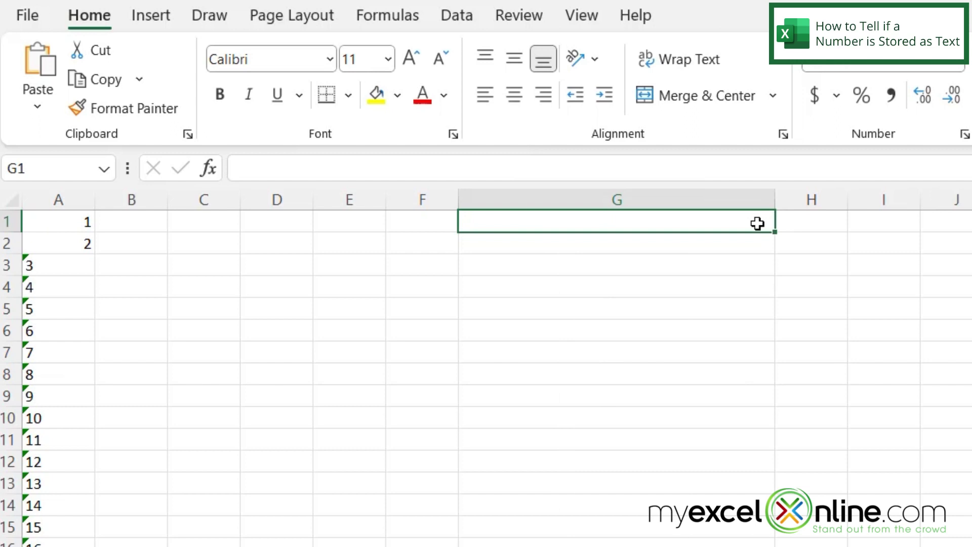
text(myexcelon)
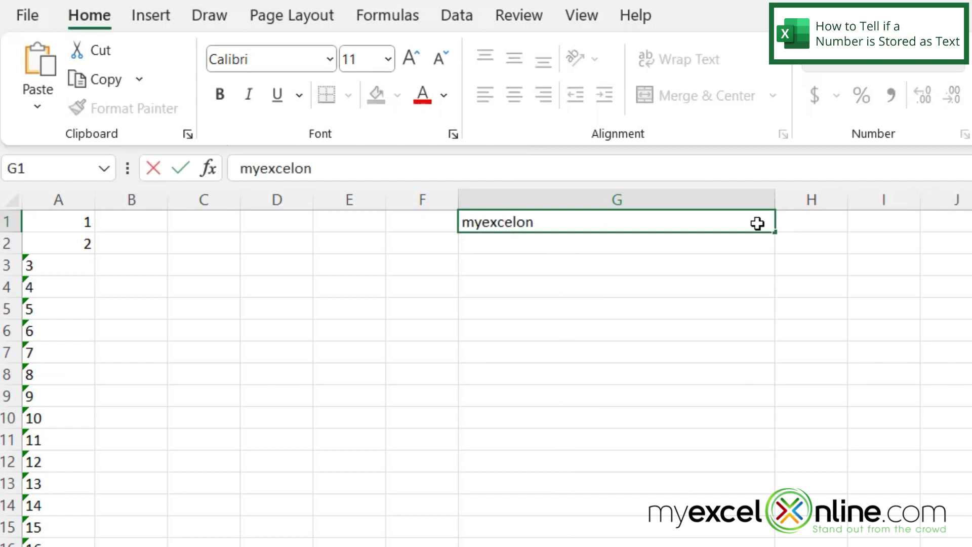
text(line)
key(Return)
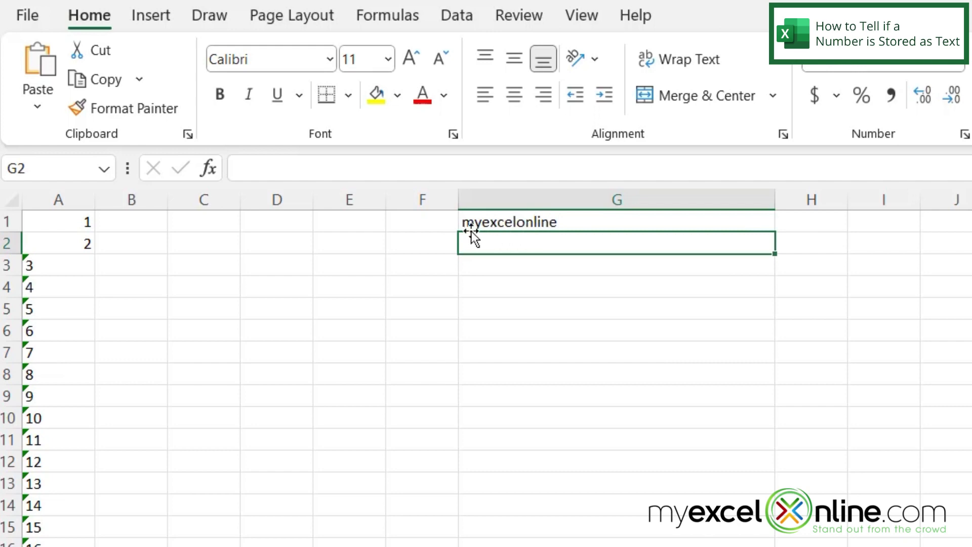
Step: Enter the numbers 1, 2 and 3 down H1:H3
click(813, 224)
text(1)
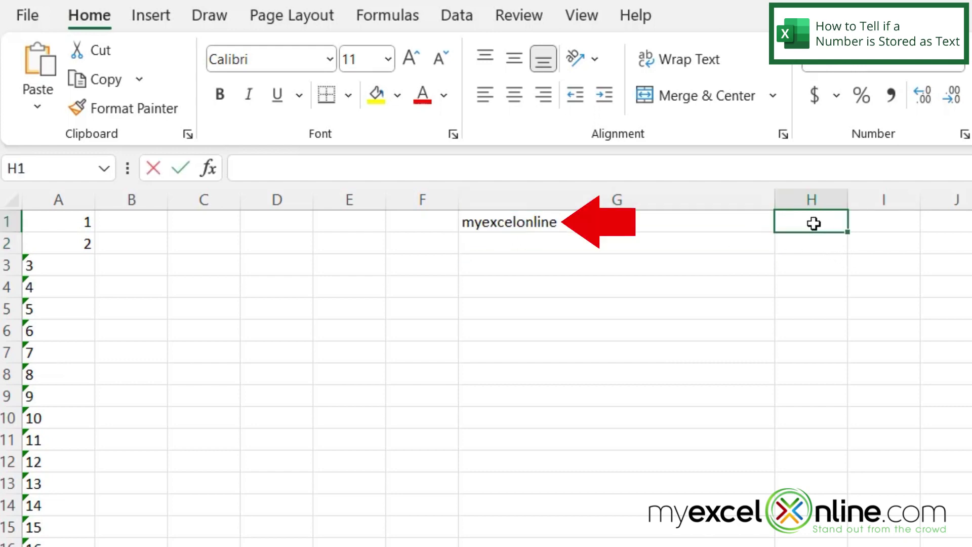
key(Return)
text(2)
key(Return)
text(3)
key(Return)
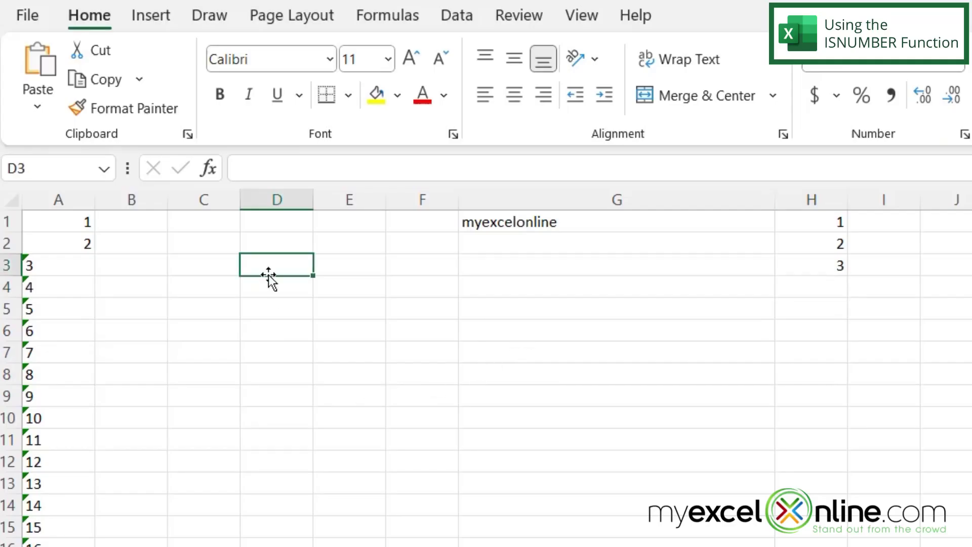
text(=)
text(isnumb)
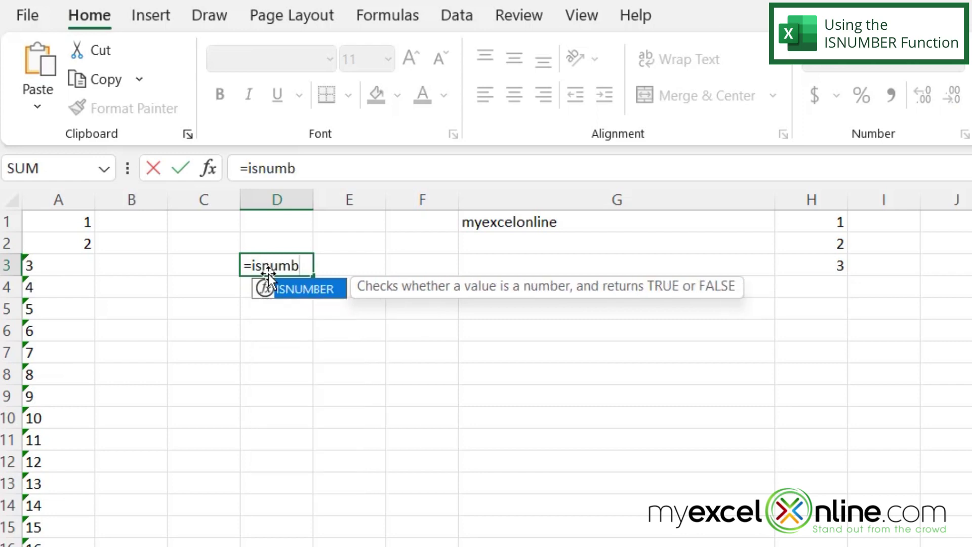
text(er()
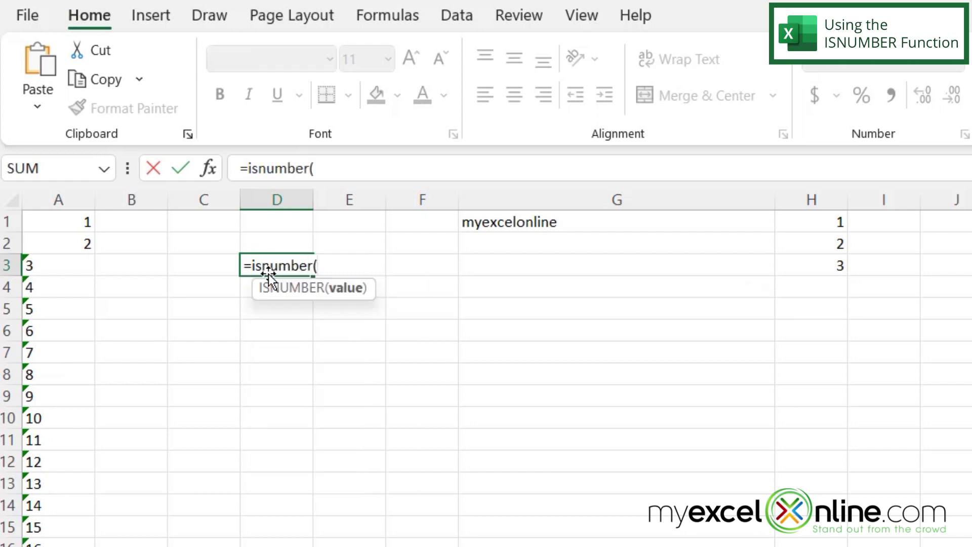
Step: Enter =ISNUMBER(A3) in D3 (FALSE) and =ISNUMBER(A1) in D1 (TRUE)
click(47, 264)
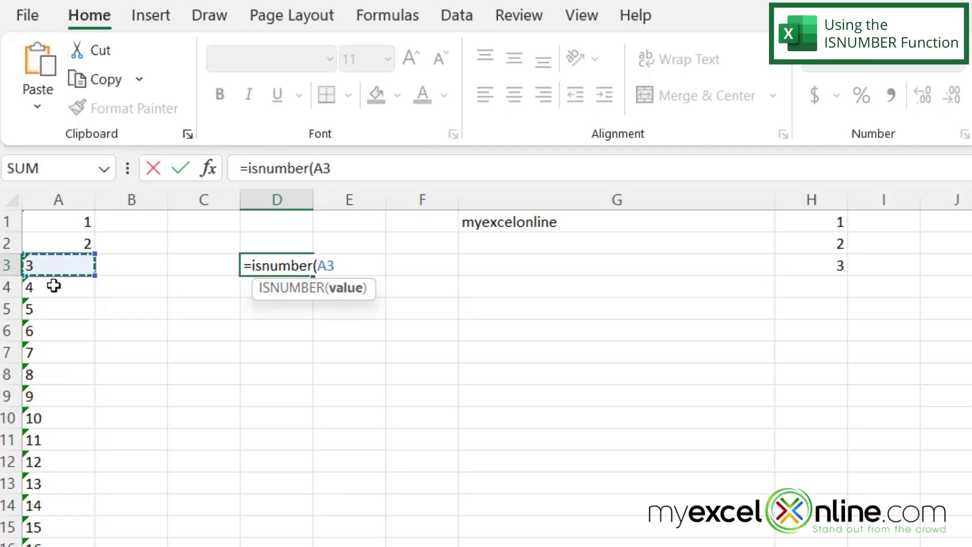
key(Return)
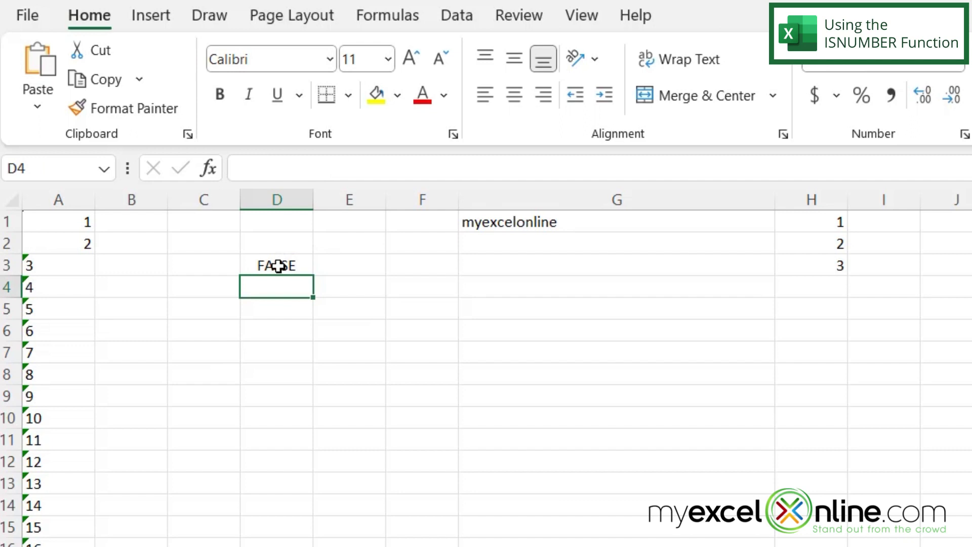
key(Up)
key(Up)
key(Up)
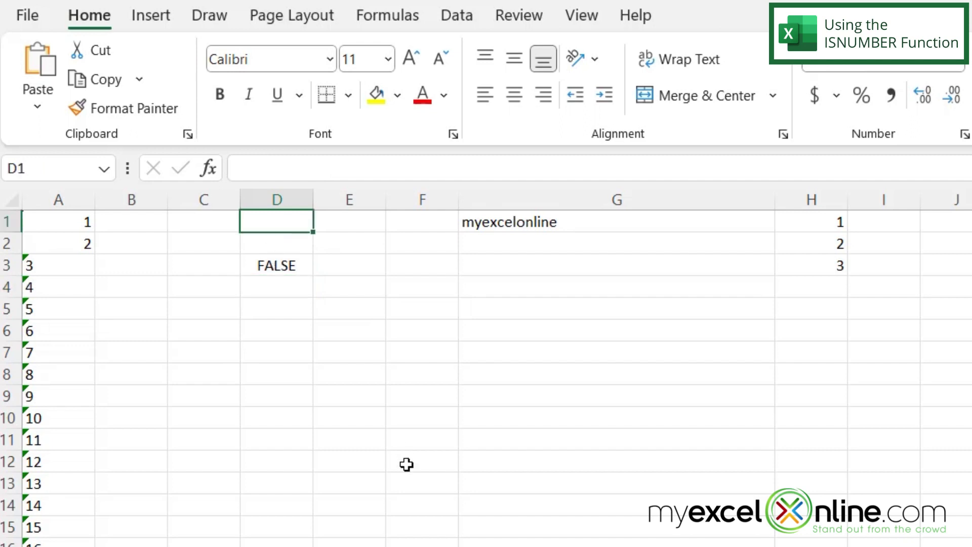
text(=)
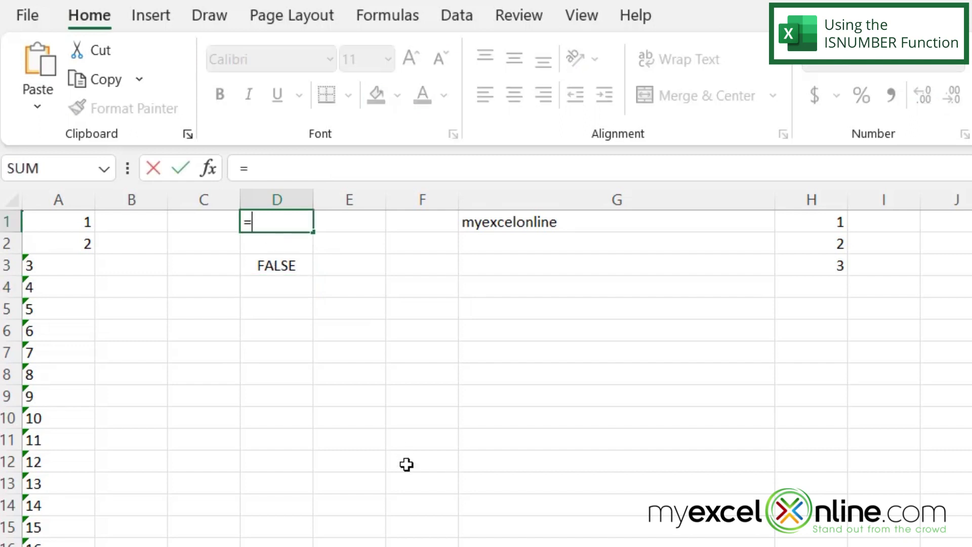
text(isnumber)
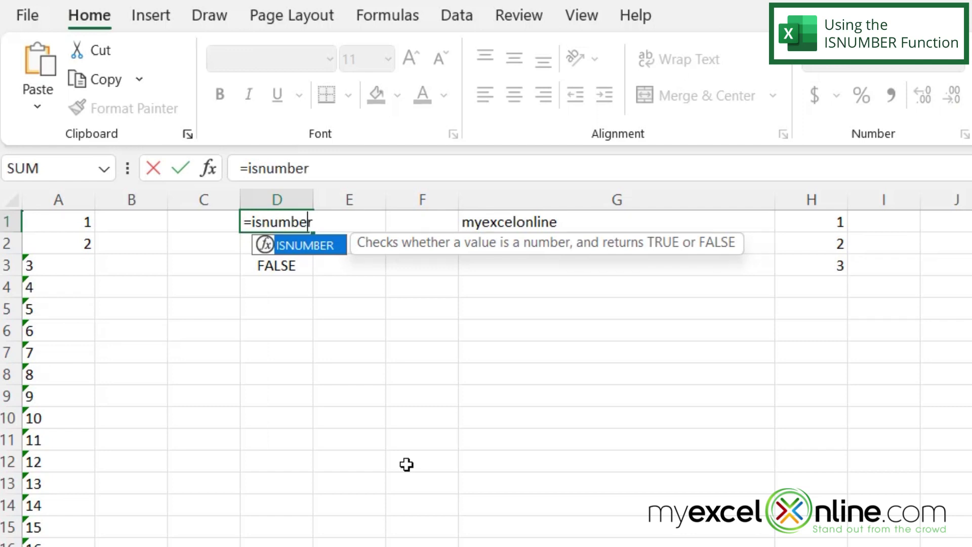
text(()
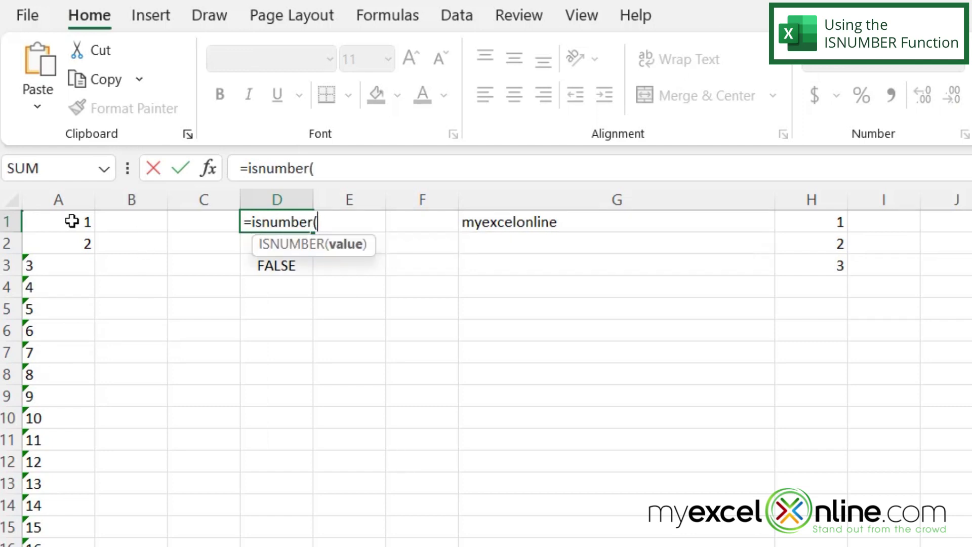
click(71, 221)
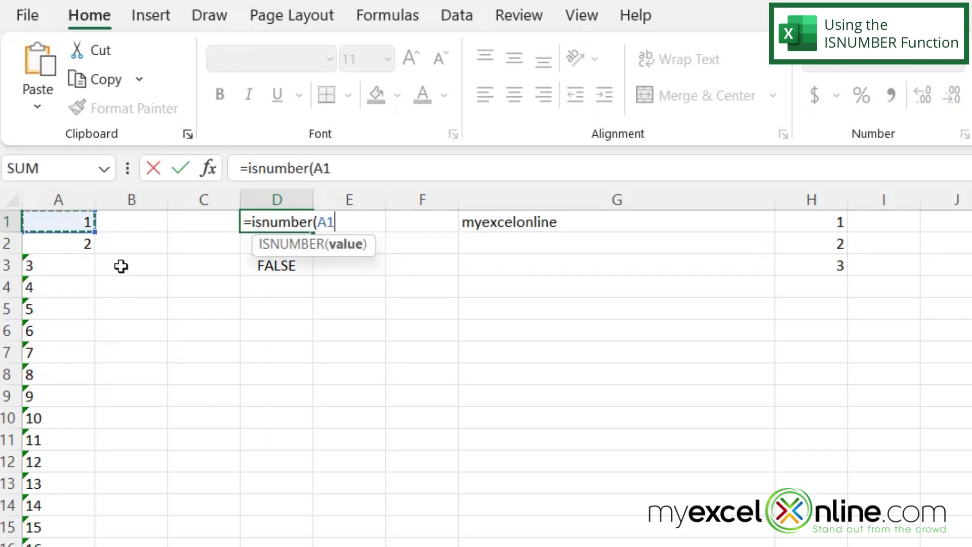
key(Return)
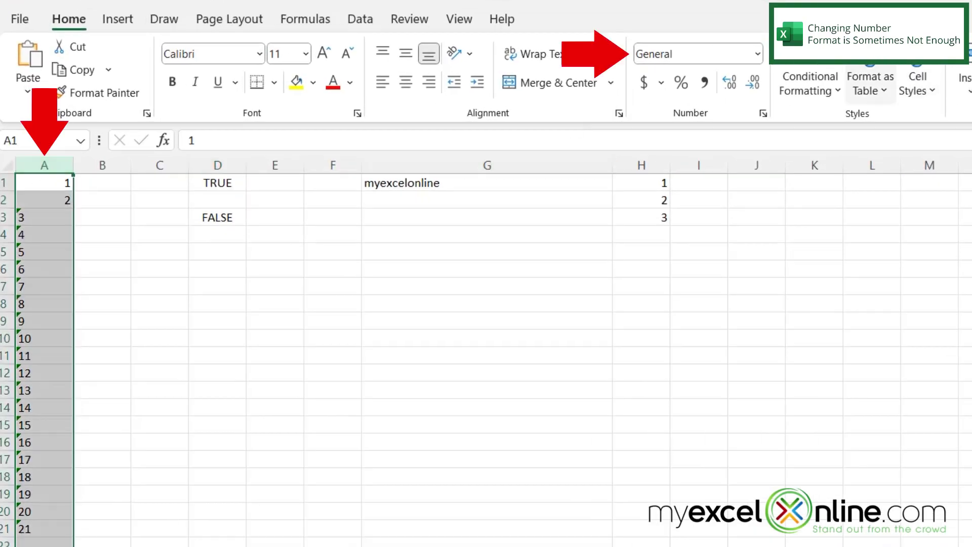
Step: Choose Number from the Home tab's Number Format list for column A
click(758, 53)
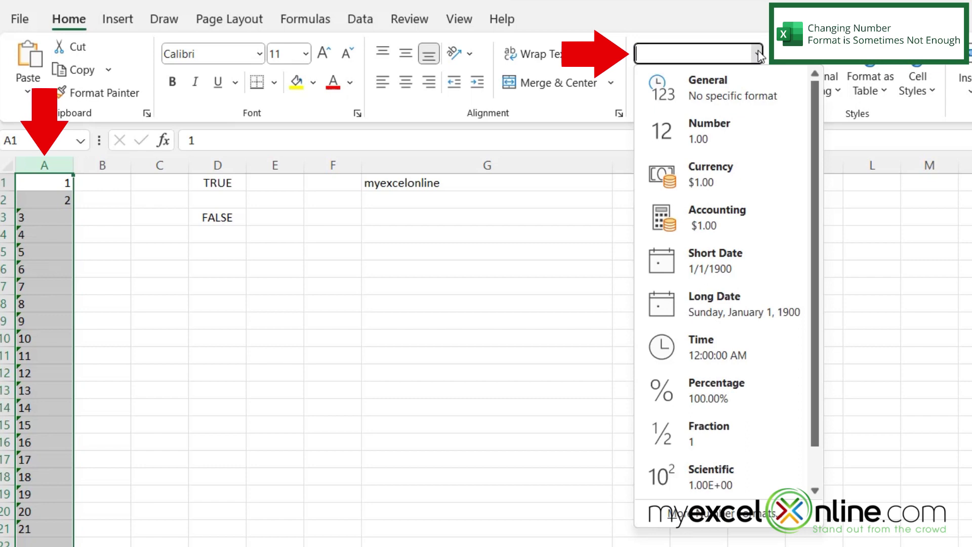
click(697, 139)
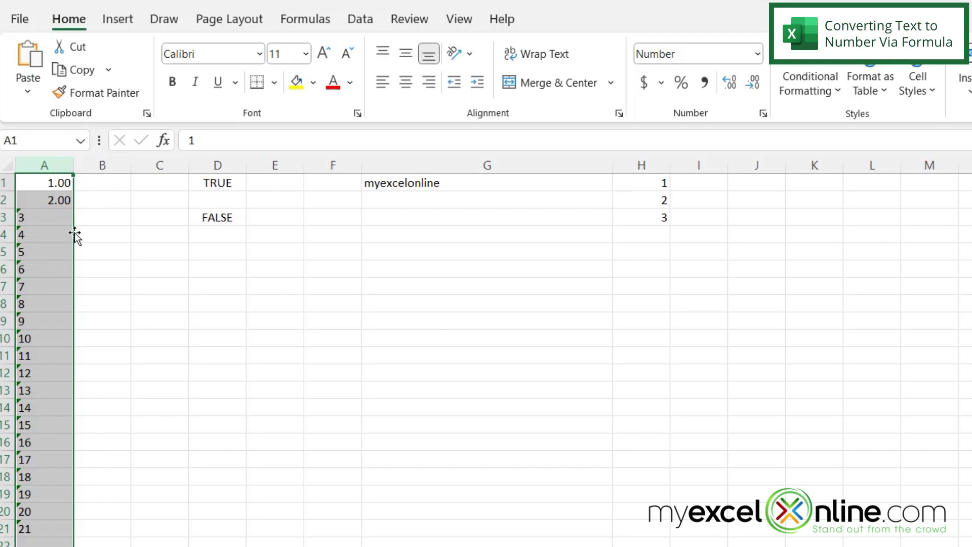
Step: Enter =A1*1 in B1, fill it down column B, and inspect B3's copied formula
click(102, 182)
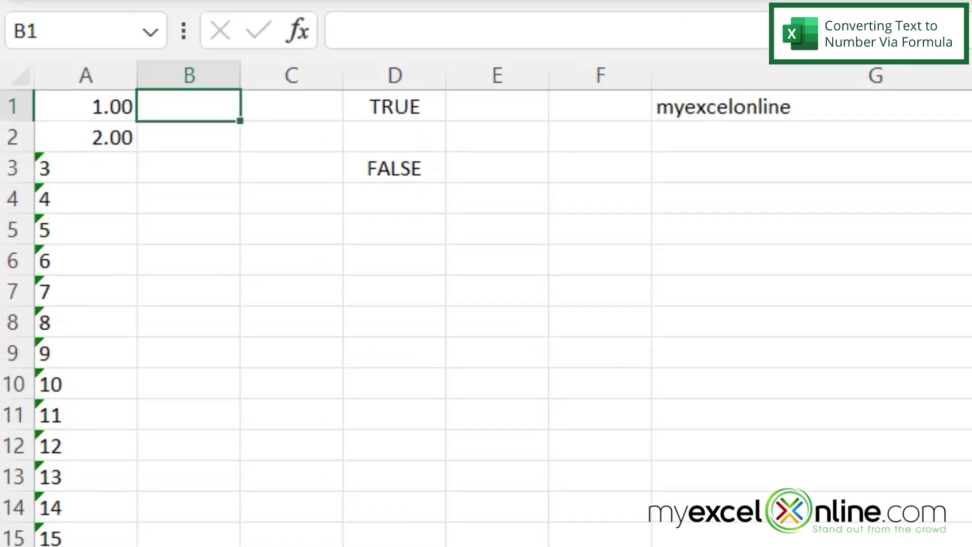
text(=)
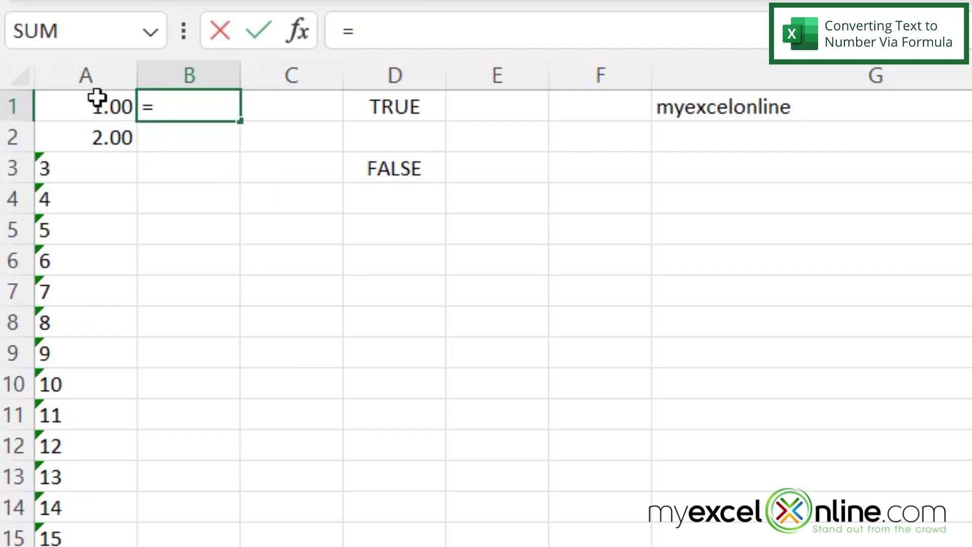
click(98, 97)
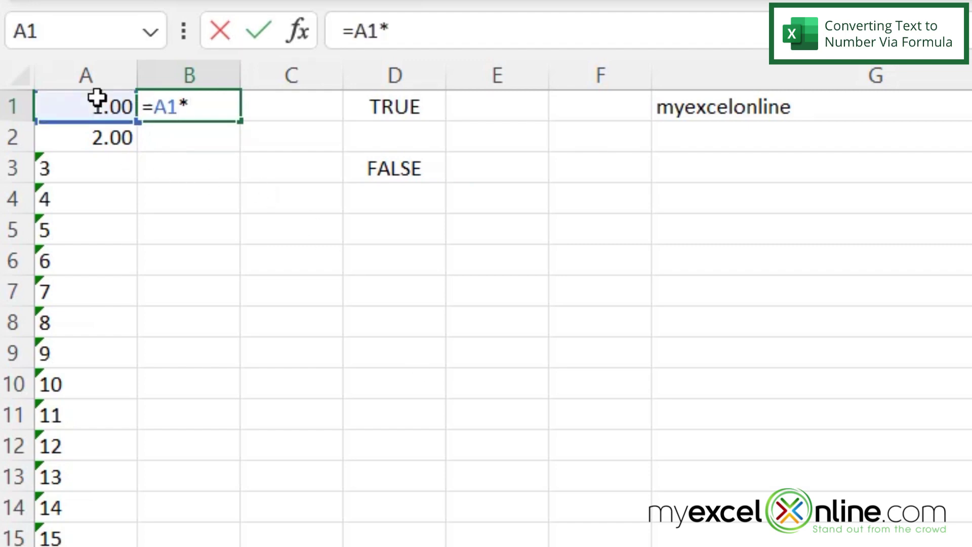
text(1)
key(Return)
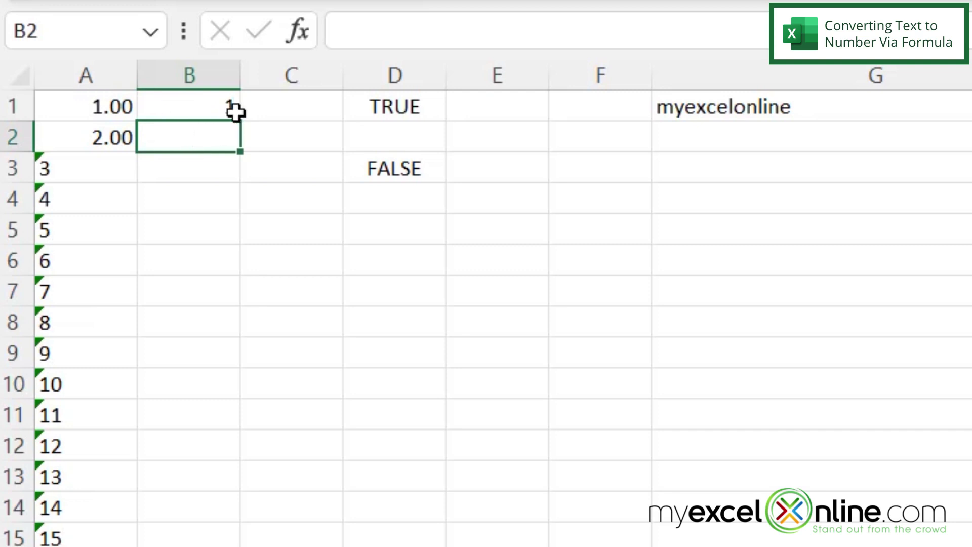
click(177, 106)
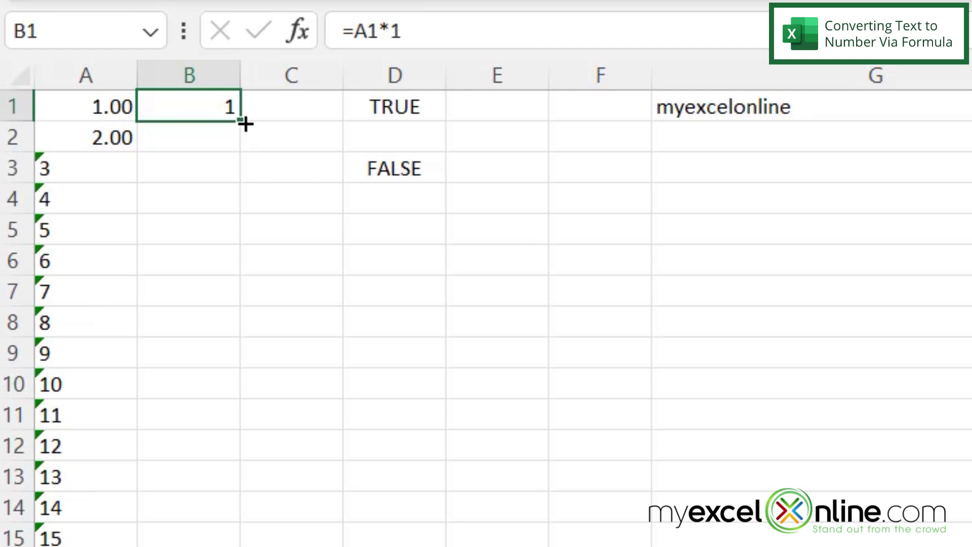
double_click(245, 124)
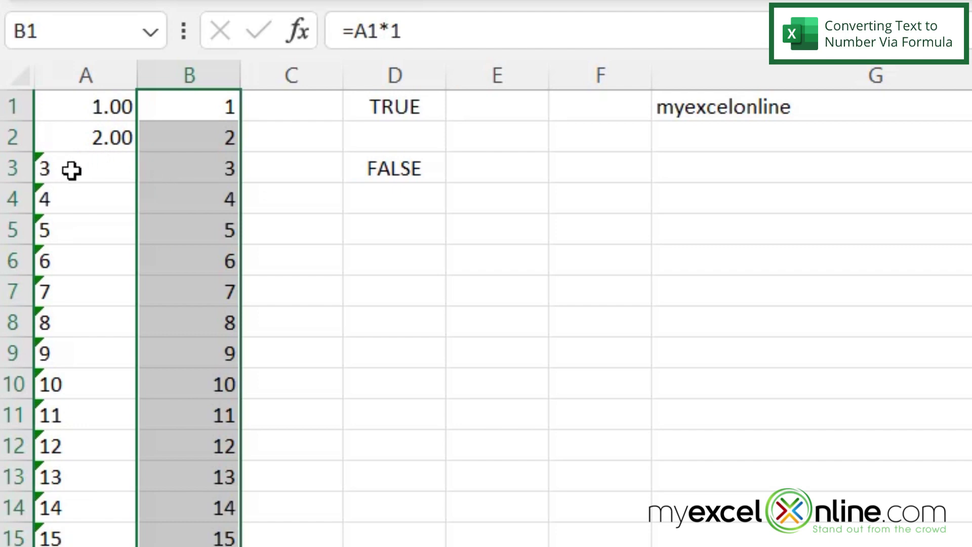
click(179, 168)
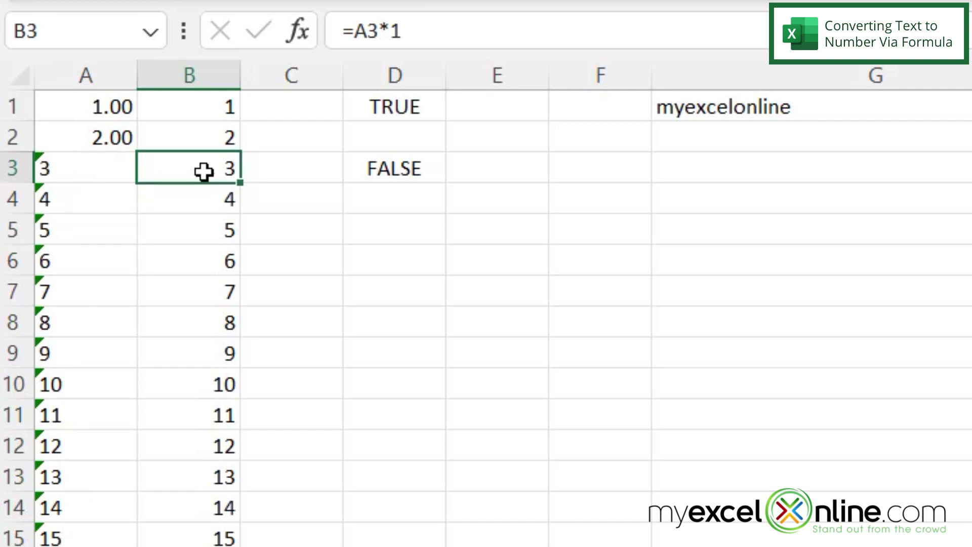
Step: Enter =ISNUMBER(B1) in C1 and fill it down column C
click(304, 164)
click(293, 110)
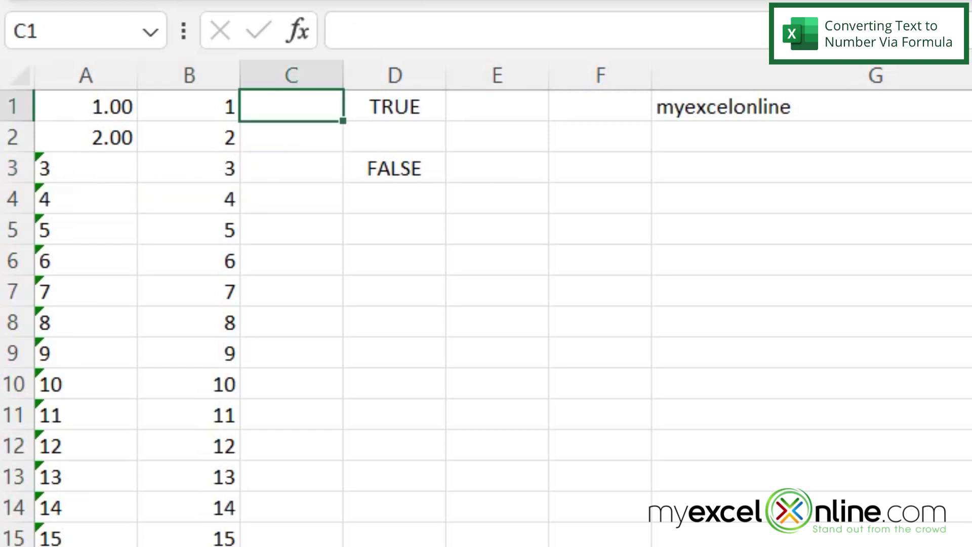
text(=)
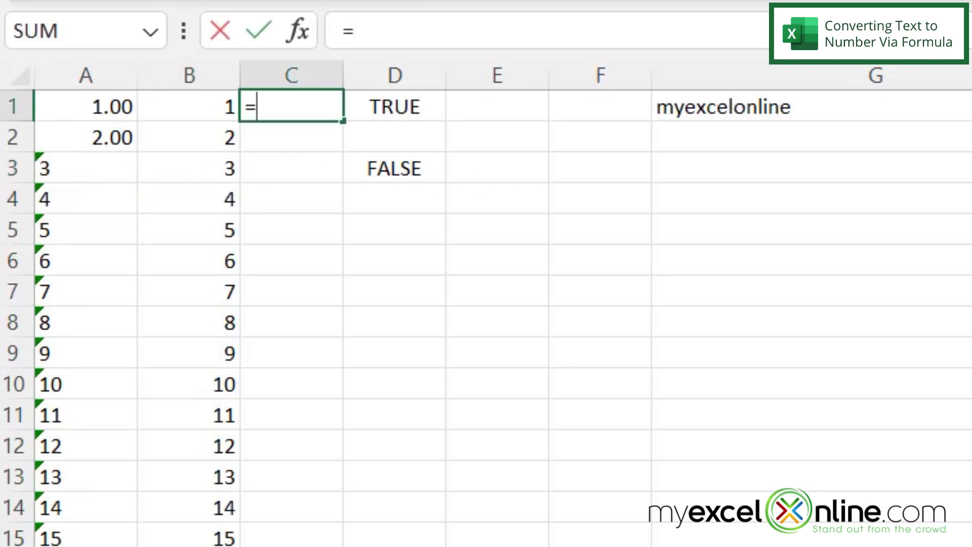
text(isnumber()
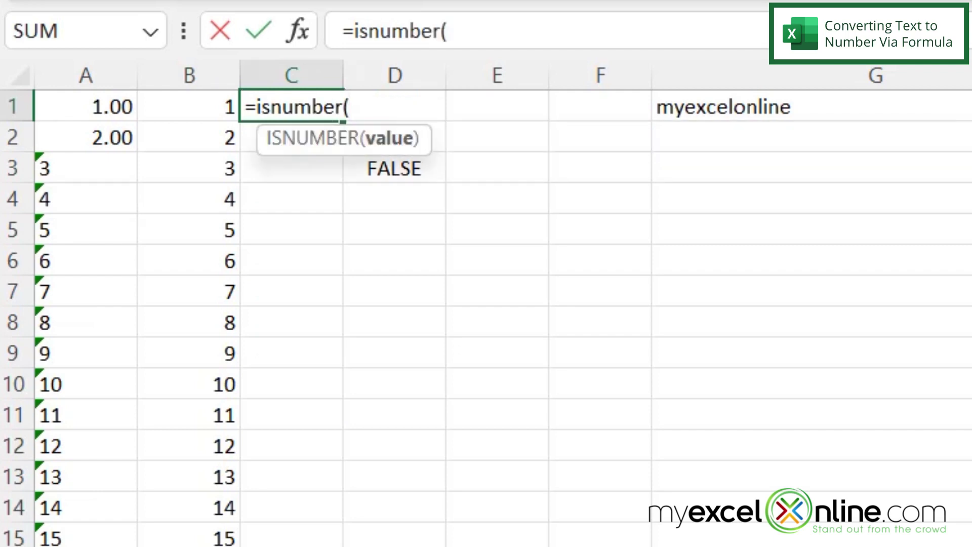
click(189, 99)
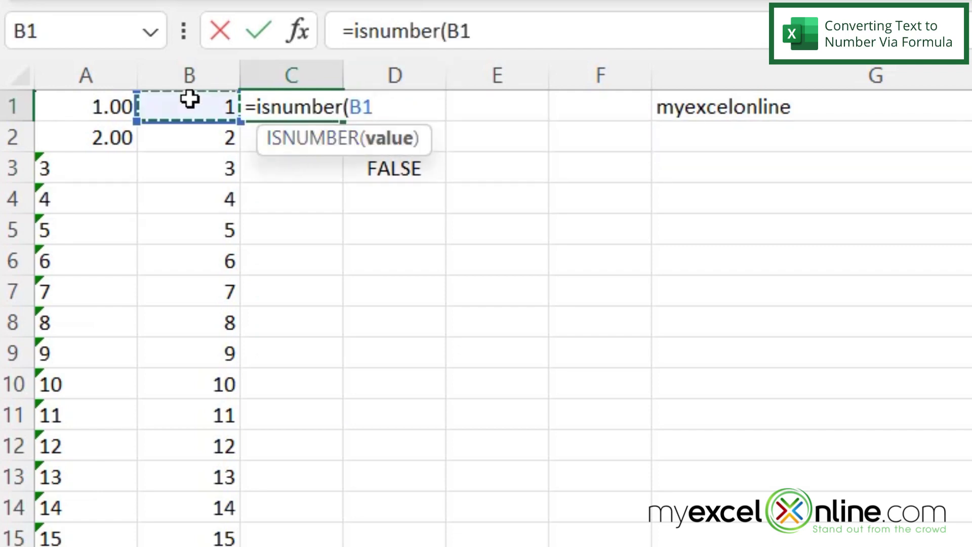
key(Return)
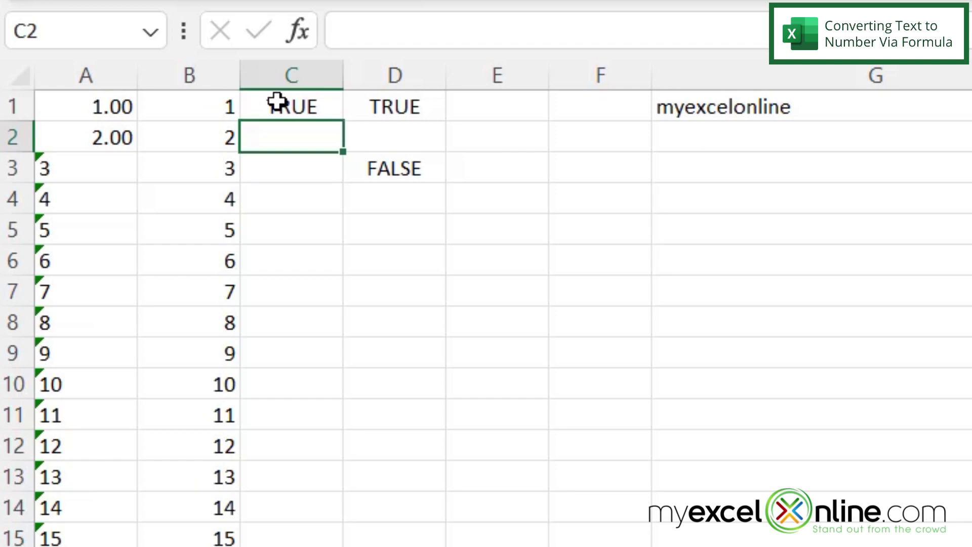
click(304, 109)
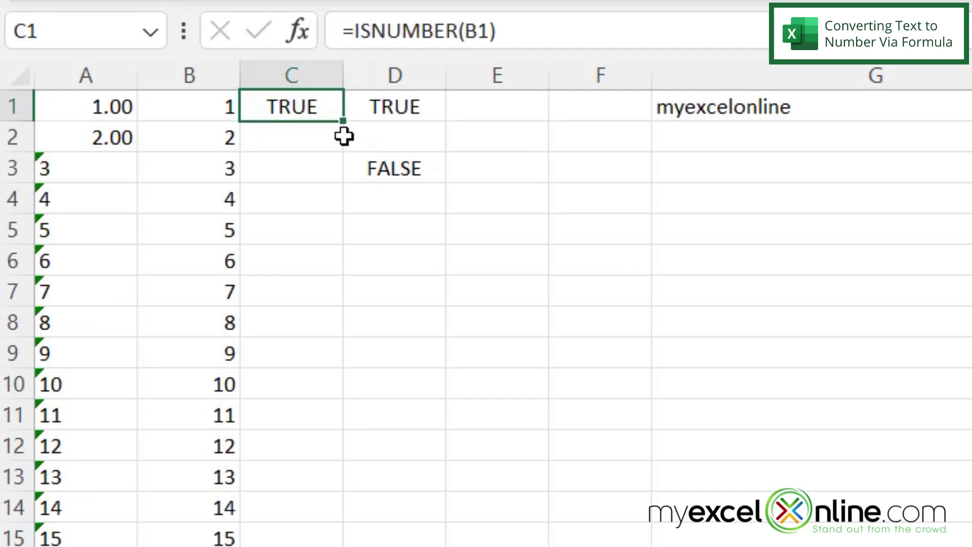
double_click(344, 120)
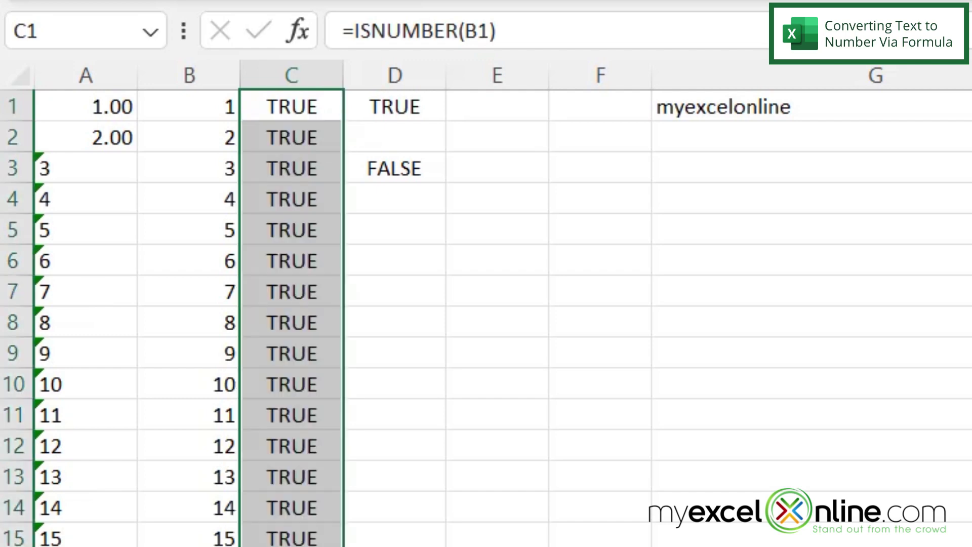